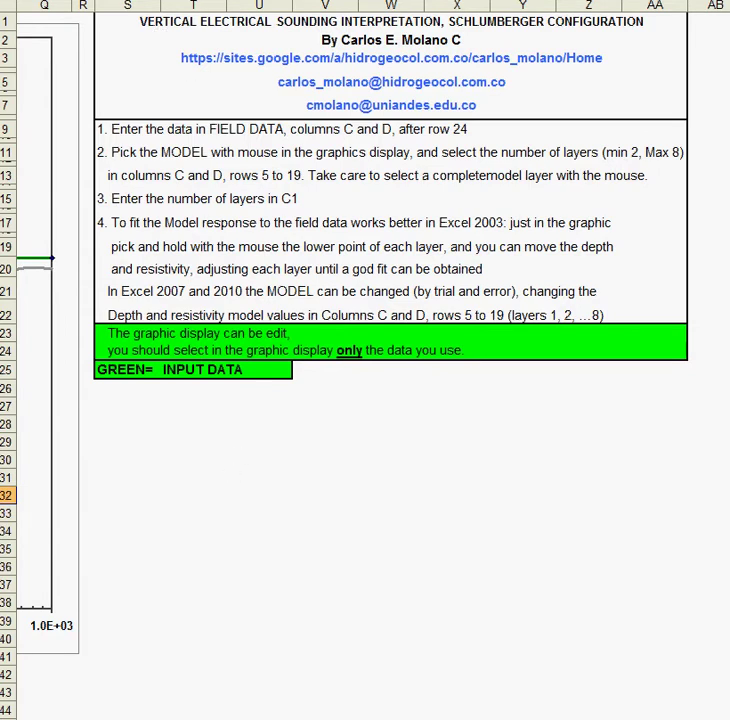
# Zoom the sheet to 75% and scroll back to column A.
pyautogui.hscroll(-10, 365, 360)
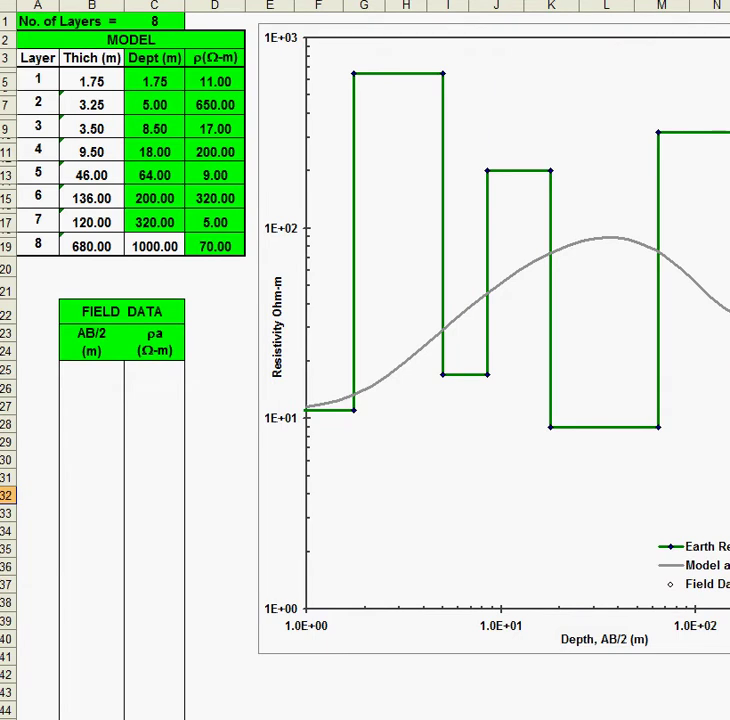
pyautogui.click(550, 0)
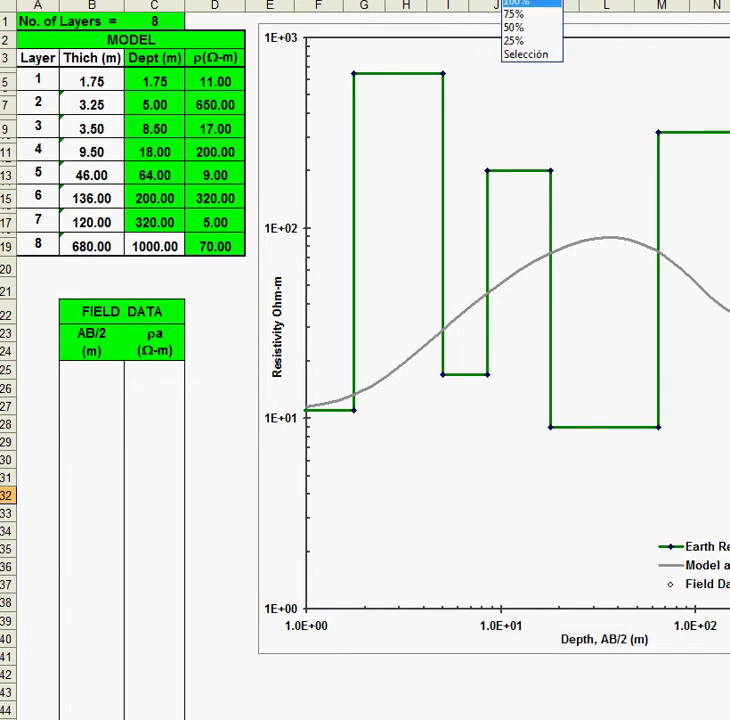
pyautogui.click(517, 15)
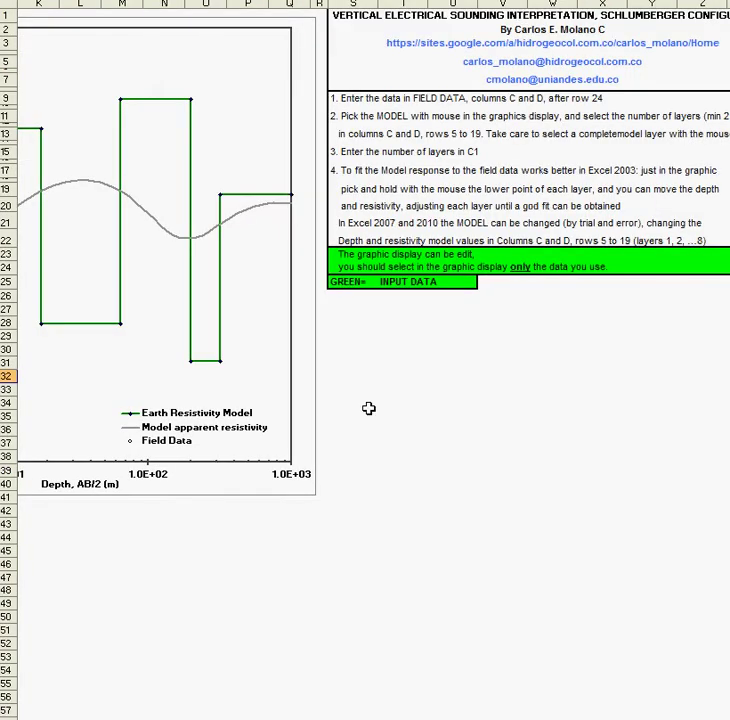
pyautogui.hscroll(-10, 365, 360)
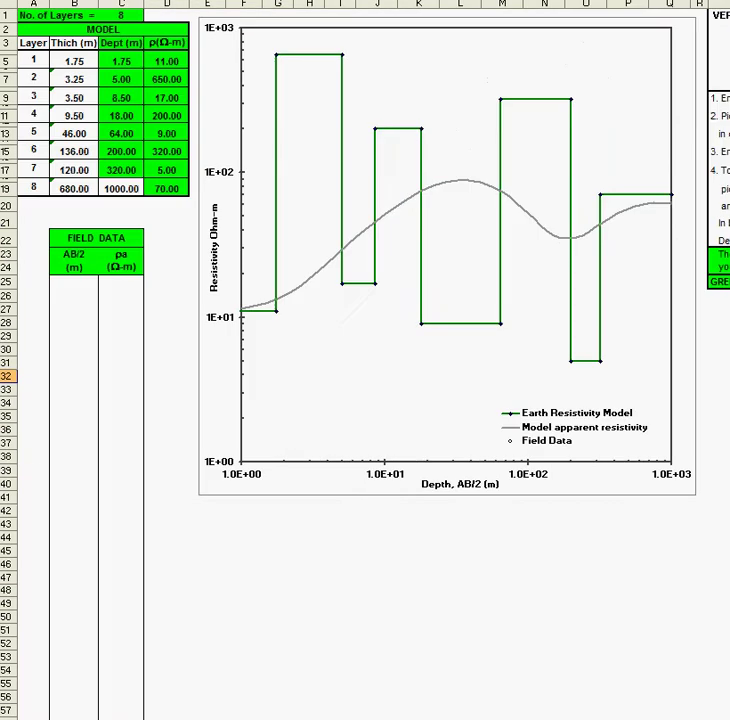
# Paste the AB/2 and ρa field readings into B25:C52 under FIELD DATA.
pyautogui.click(73, 284)
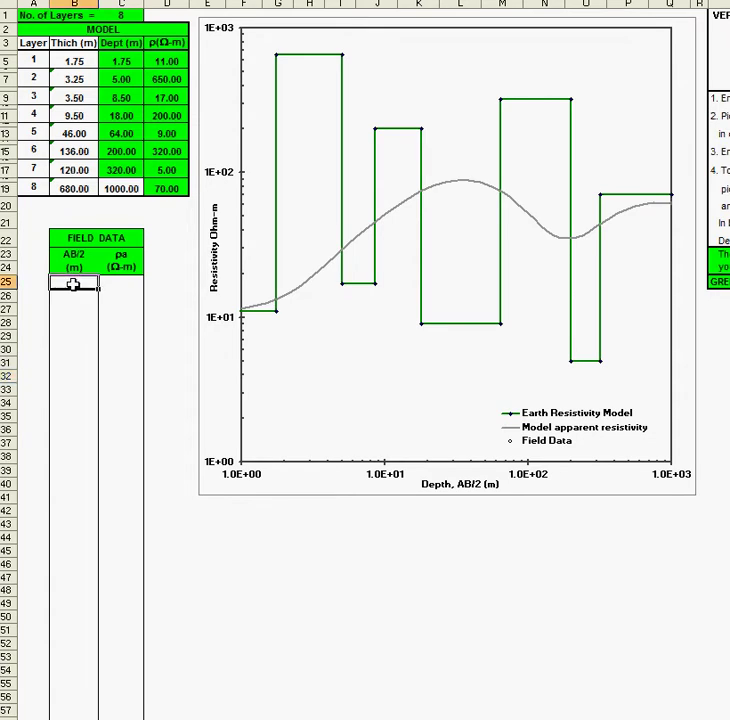
pyautogui.write('1.0\t12.1 1.5\t12.8 2.5\t15.5 4.0\t22.0 6.0\t30.0 8.0\t40.0 10.0\t50.0 12.0\t55.0 15.0\t65.0 20.0\t80.0 25.0\t85.0 30.0\t90.0 35.0\t85.0 40.0\t85.1 50.0\t80.0 60.0\t75.0 75.0\t68.0 100.0\t53.0 125.0\t42.7 150.0\t39.0 175.0\t37.0 200.0\t36.0 250.0\t40.0 300.0\t41.0 400.0\t45.0 450.0\t49.0 500.0\t55.0 600.0\t57.0')
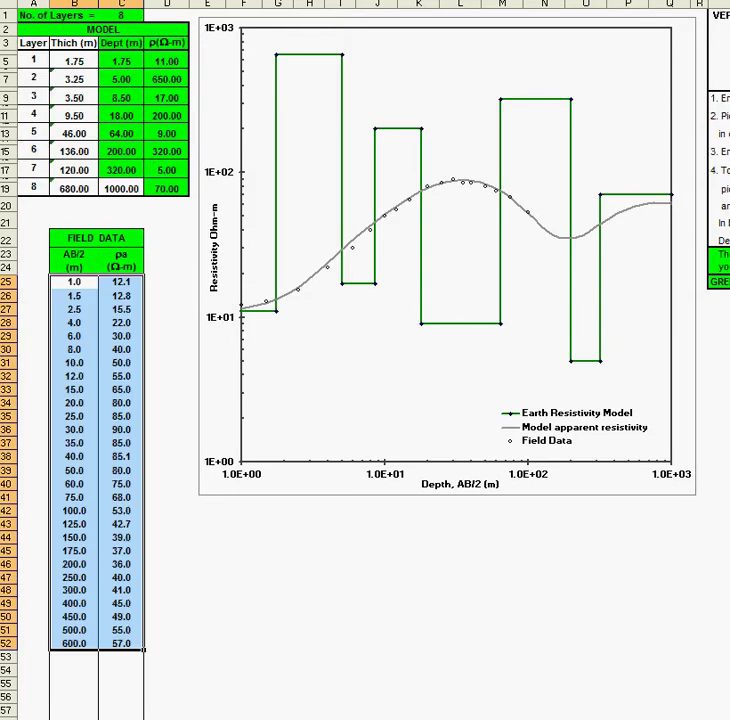
# Extend the chart's Field Data series range down to row 52, covering readings through 600.0 m.
pyautogui.click(328, 270)
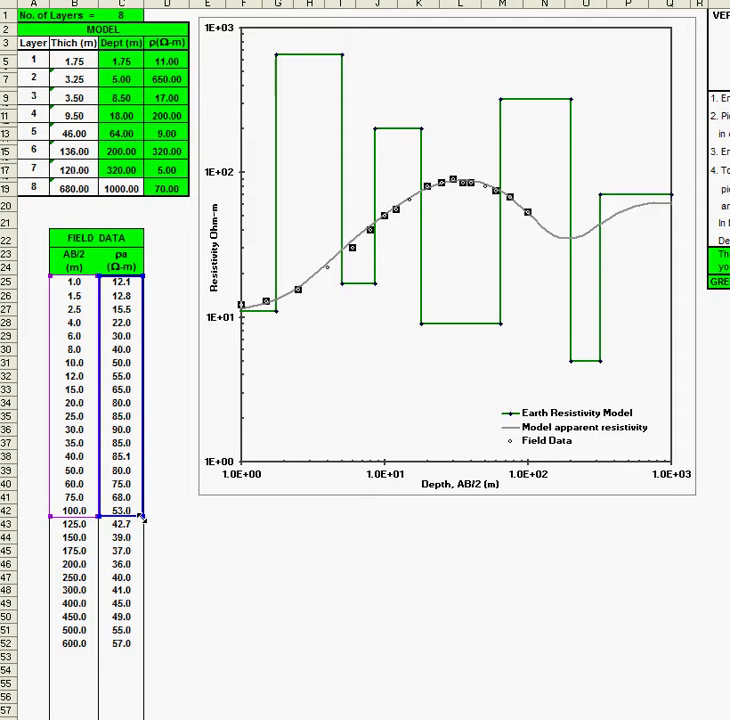
pyautogui.moveTo(143, 516); pyautogui.dragTo(143, 649)
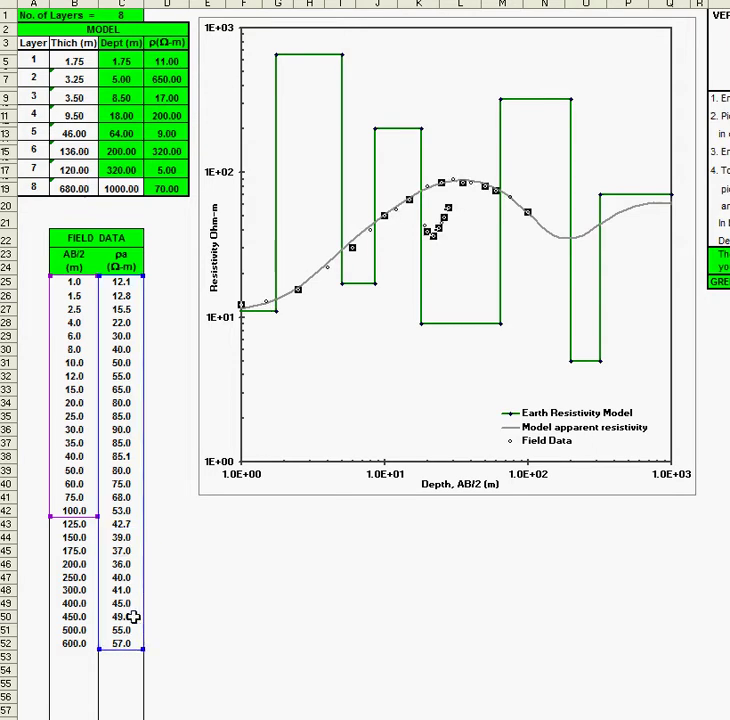
pyautogui.moveTo(92, 524); pyautogui.dragTo(90, 621)
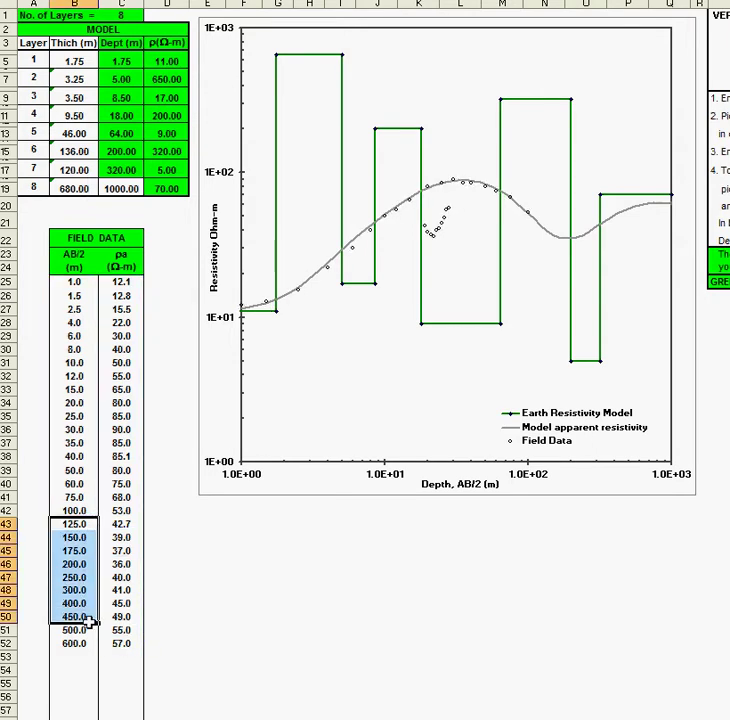
pyautogui.click(327, 272)
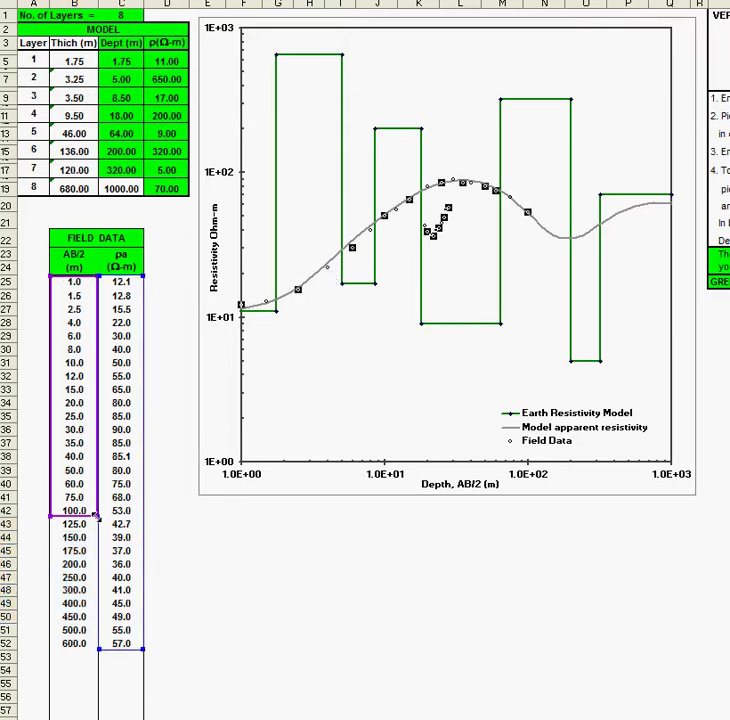
pyautogui.moveTo(96, 521); pyautogui.dragTo(97, 590)
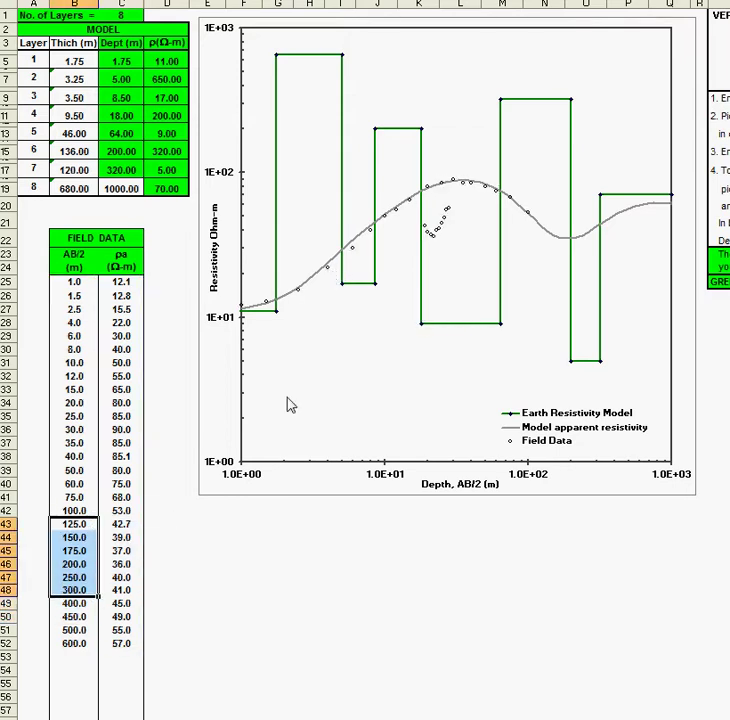
pyautogui.click(331, 276)
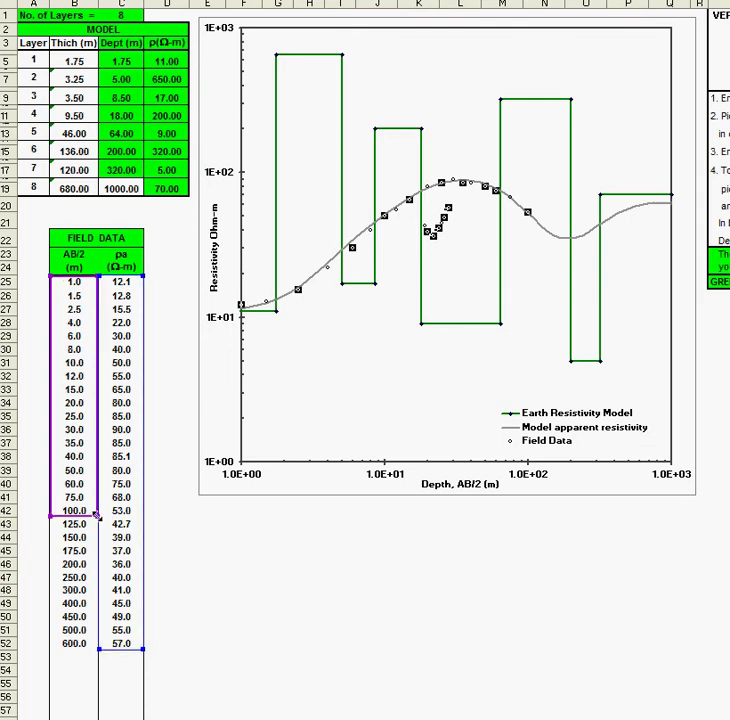
pyautogui.moveTo(96, 516); pyautogui.dragTo(90, 647)
pyautogui.click(74, 456)
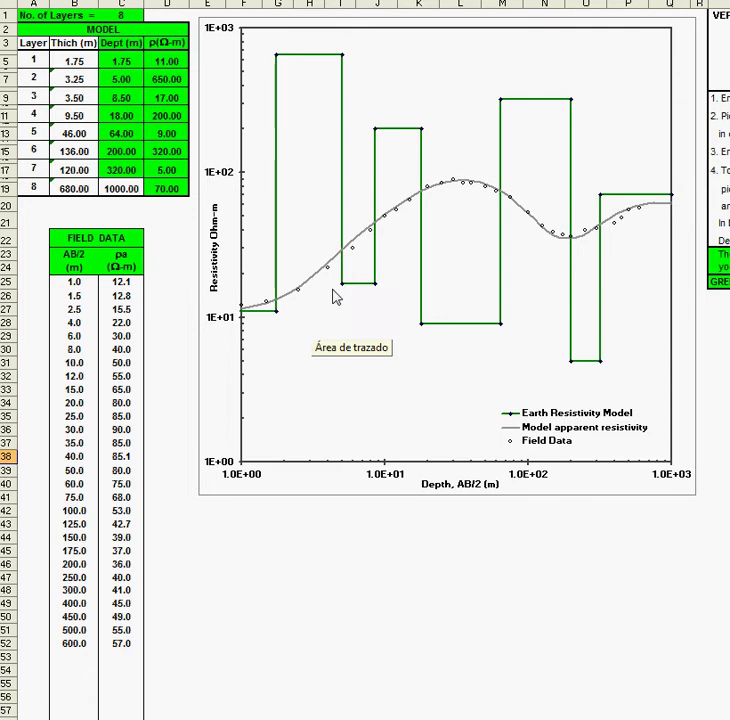
# Trim the Earth Resistivity Model series' depth and resistivity ranges to the first four layers.
pyautogui.click(314, 57)
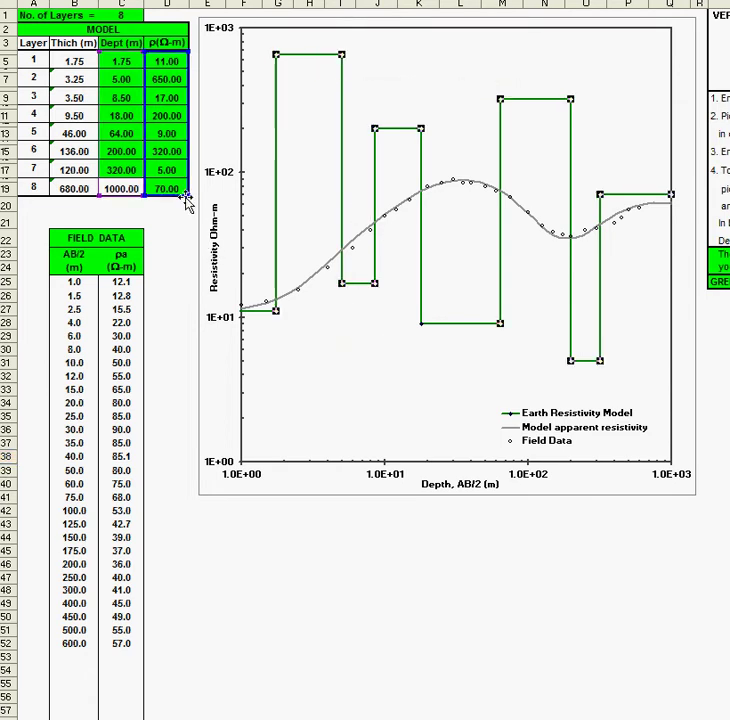
pyautogui.moveTo(185, 195); pyautogui.dragTo(189, 122)
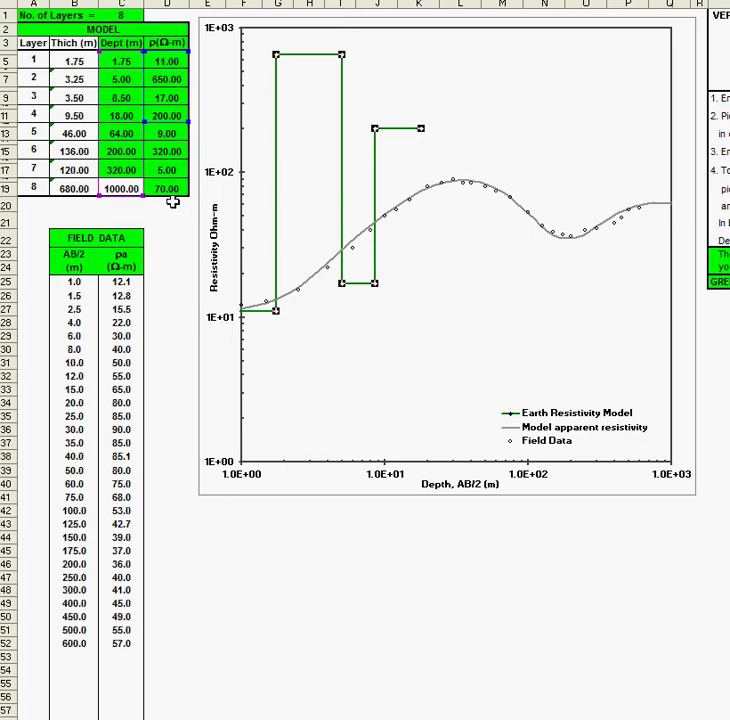
pyautogui.moveTo(143, 195); pyautogui.dragTo(148, 123)
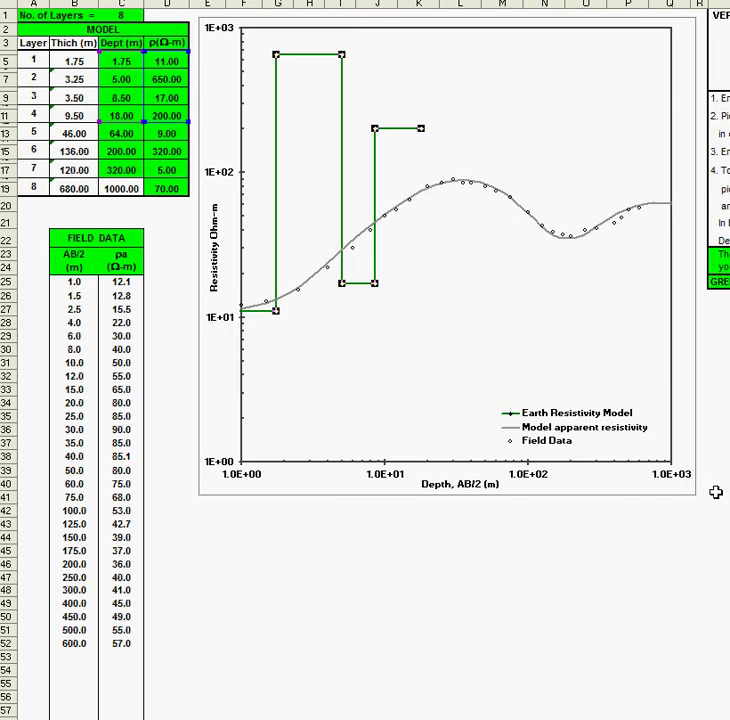
# Set the number of layers in C1 to 4.
pyautogui.click(120, 14)
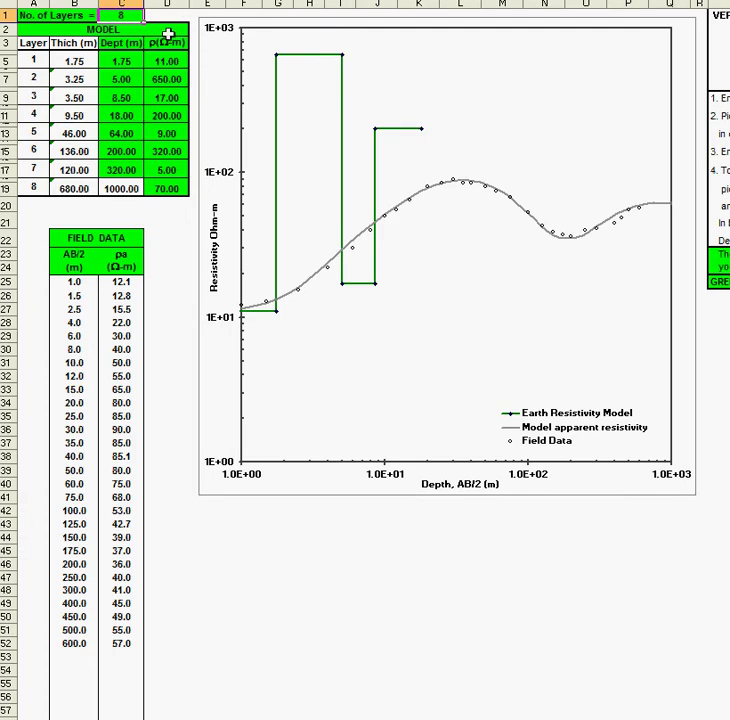
pyautogui.write('4')
pyautogui.press('Return')
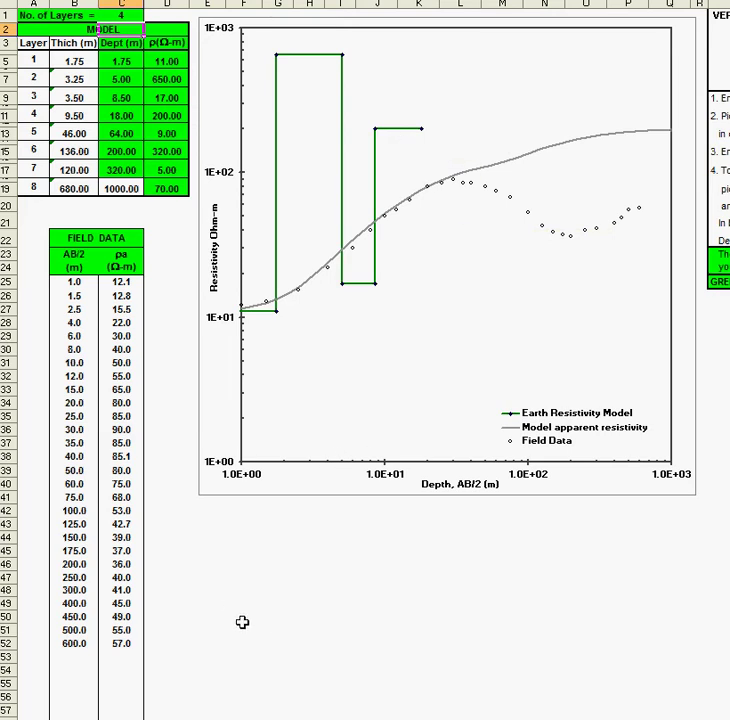
# Push layer 4's base out to 1000 m via its chart point and cell C11.
pyautogui.click(401, 136)
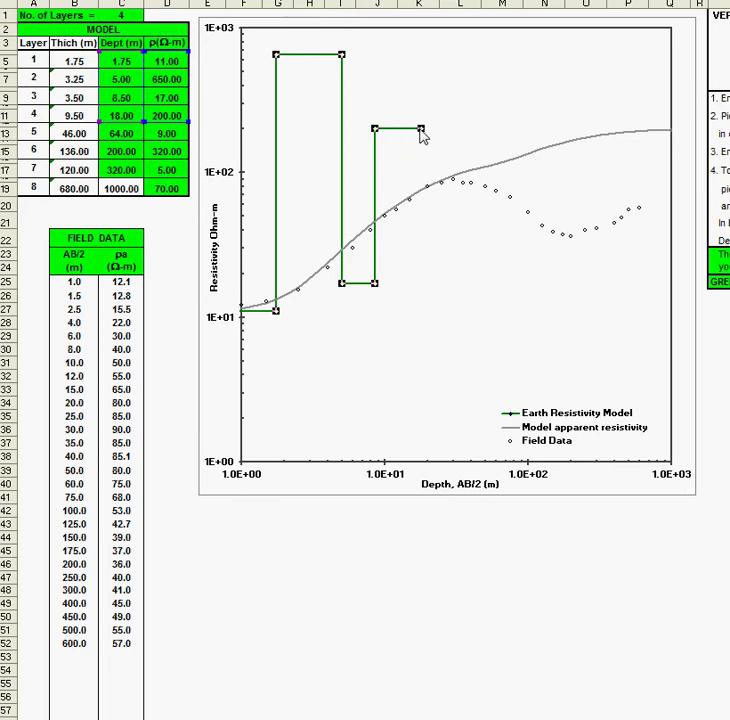
pyautogui.click(421, 128)
pyautogui.moveTo(421, 128); pyautogui.dragTo(535, 129)
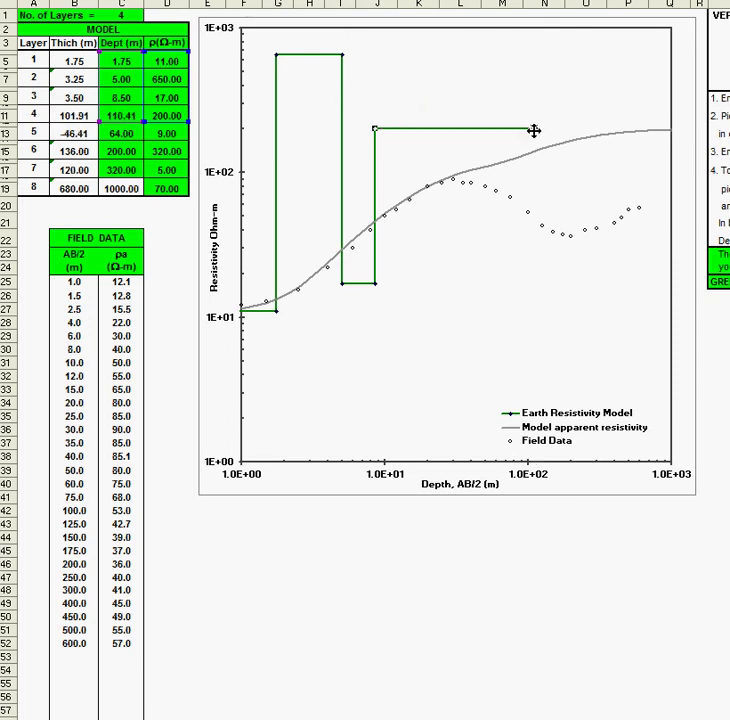
pyautogui.click(118, 116)
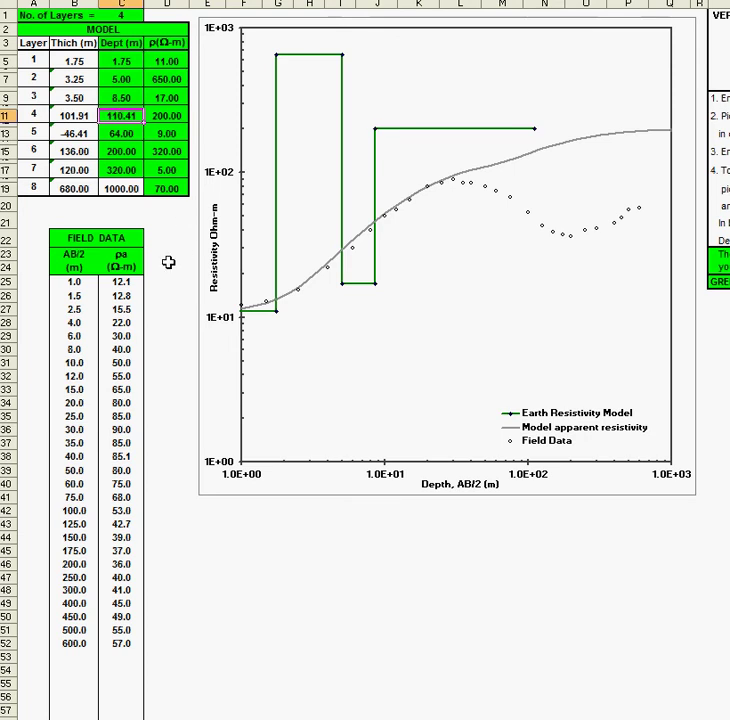
pyautogui.write('1000')
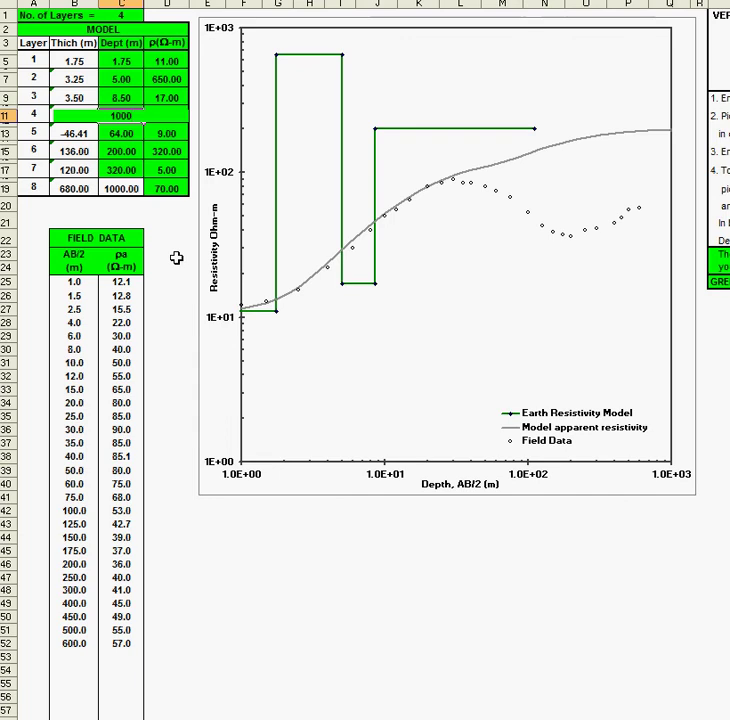
pyautogui.press('Return')
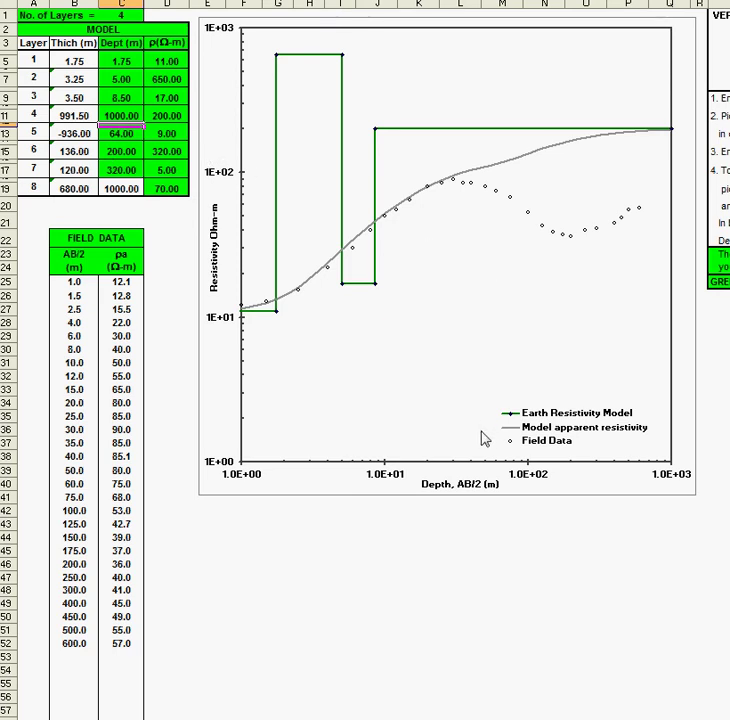
# Drag the model's step corners to move layer 3's base to about 56 m and layer 2's to 6.90 m.
pyautogui.click(368, 285)
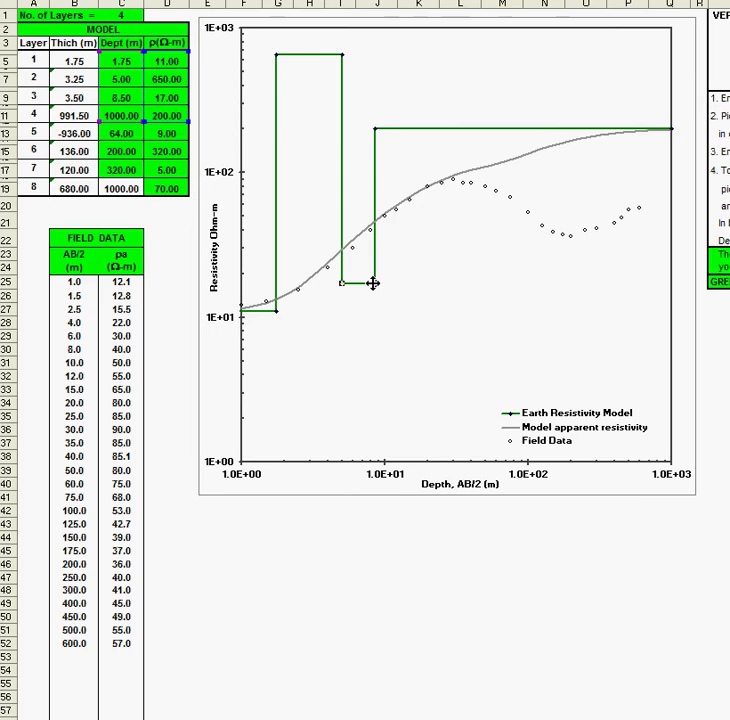
pyautogui.moveTo(375, 285); pyautogui.dragTo(492, 284)
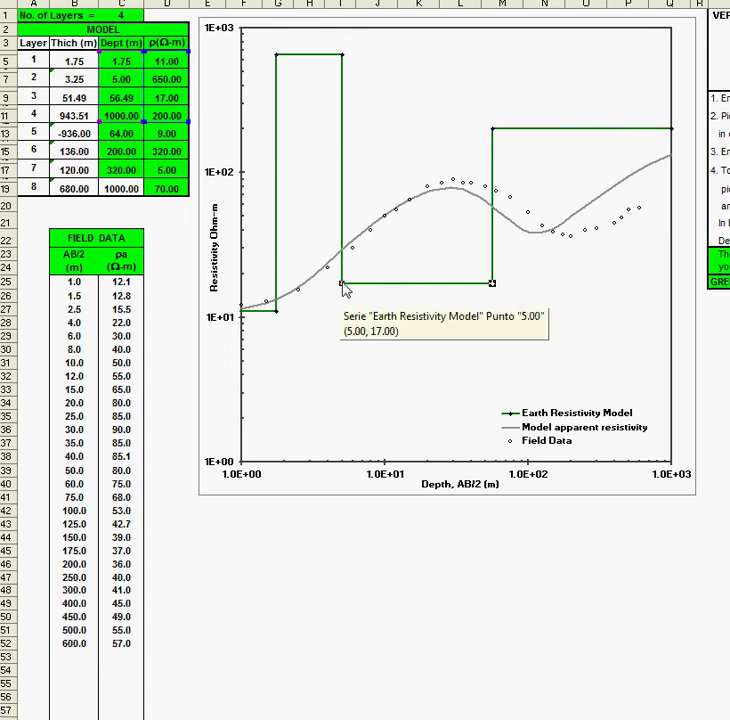
pyautogui.click(314, 54)
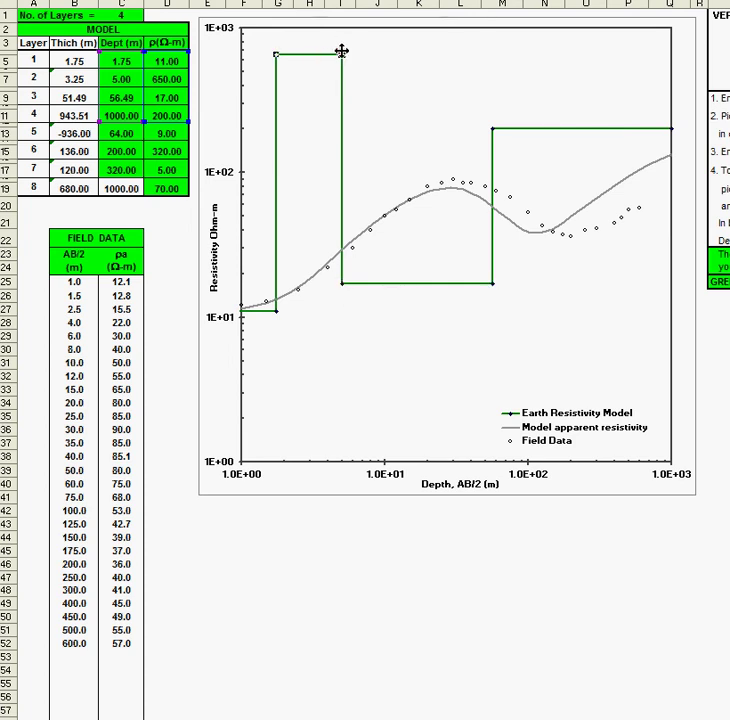
pyautogui.moveTo(342, 56); pyautogui.dragTo(360, 57)
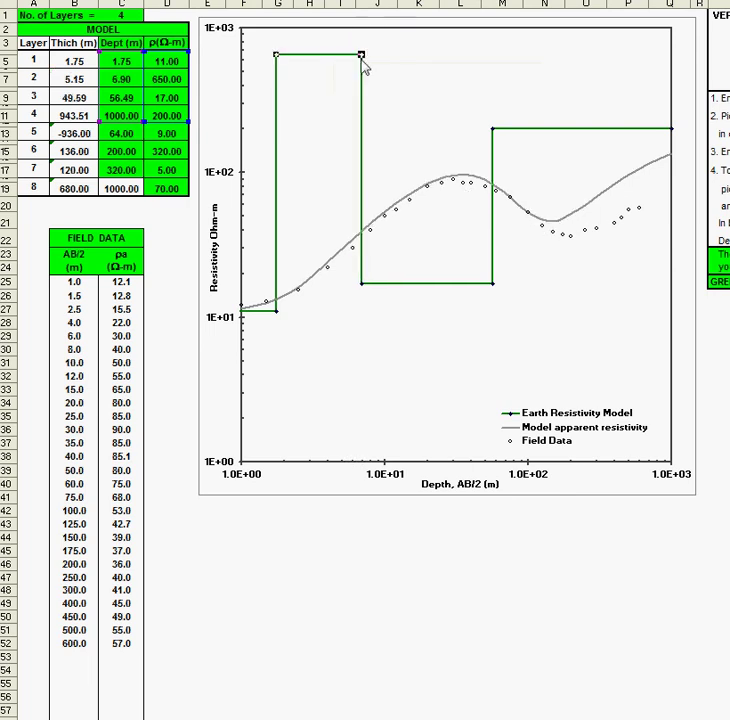
# Lower layer 4's resistivity toward the field data and move layer 1's base to about 1.9 m.
pyautogui.click(575, 134)
pyautogui.click(655, 129)
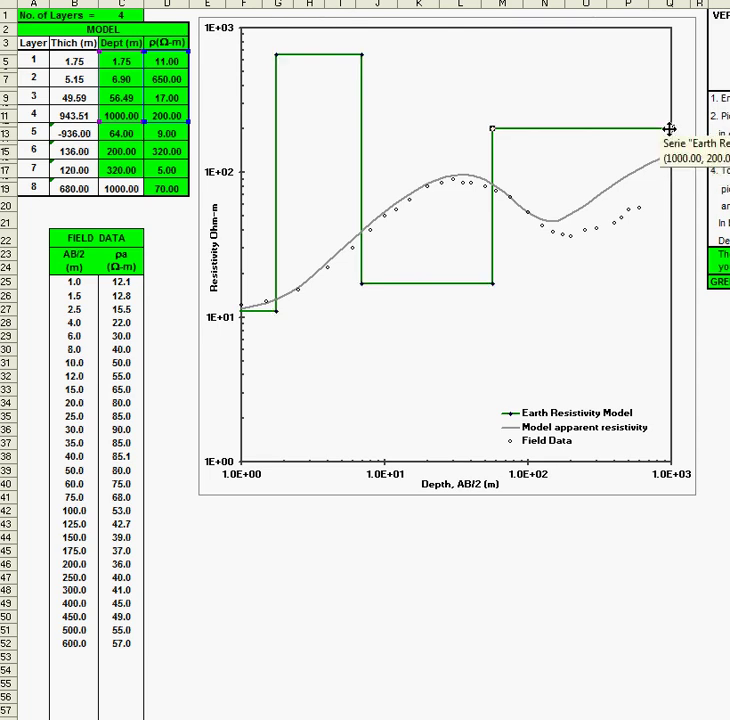
pyautogui.moveTo(672, 129); pyautogui.dragTo(672, 201)
pyautogui.moveTo(674, 198)
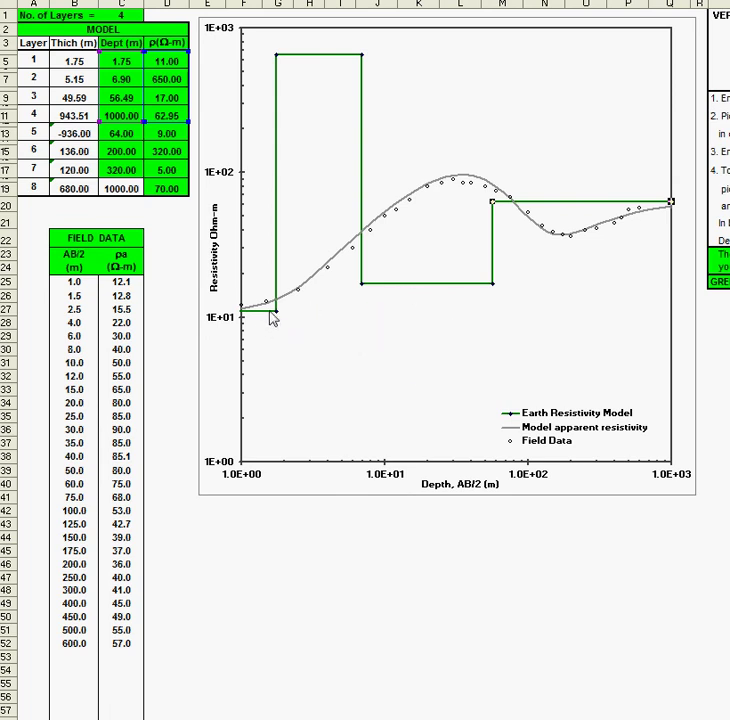
pyautogui.moveTo(277, 310); pyautogui.dragTo(282, 311)
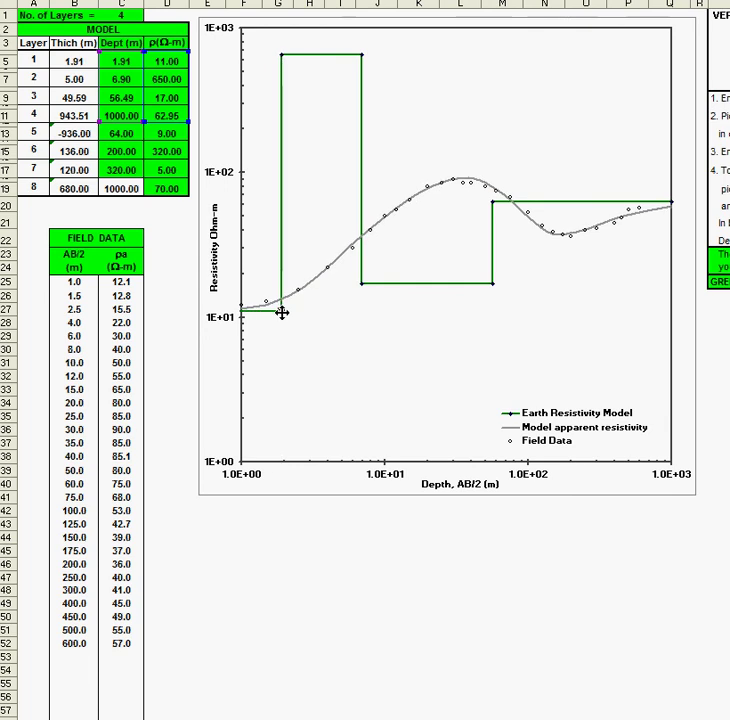
# Set layer 3's base to 60 m in C9 and its resistivity to 19 Ω·m in D9.
pyautogui.click(124, 98)
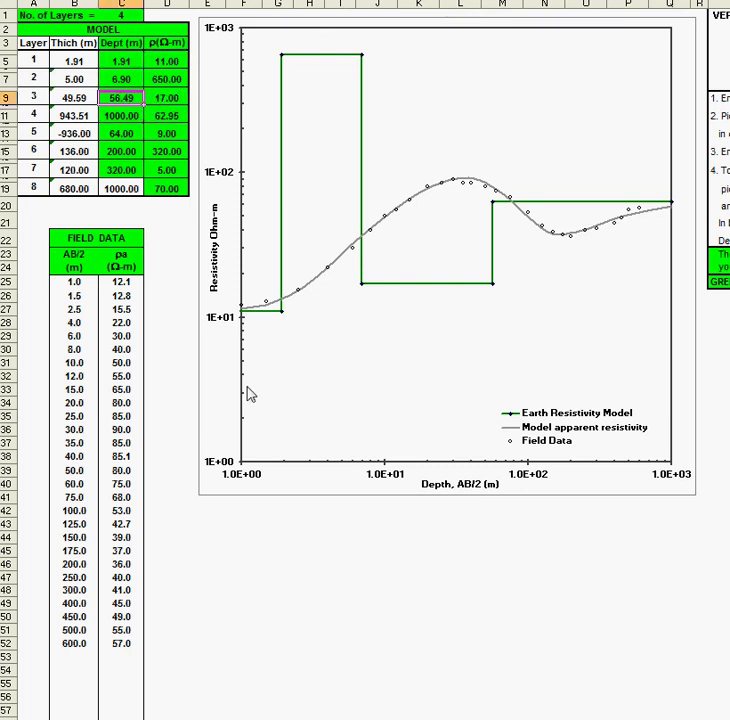
pyautogui.write('60')
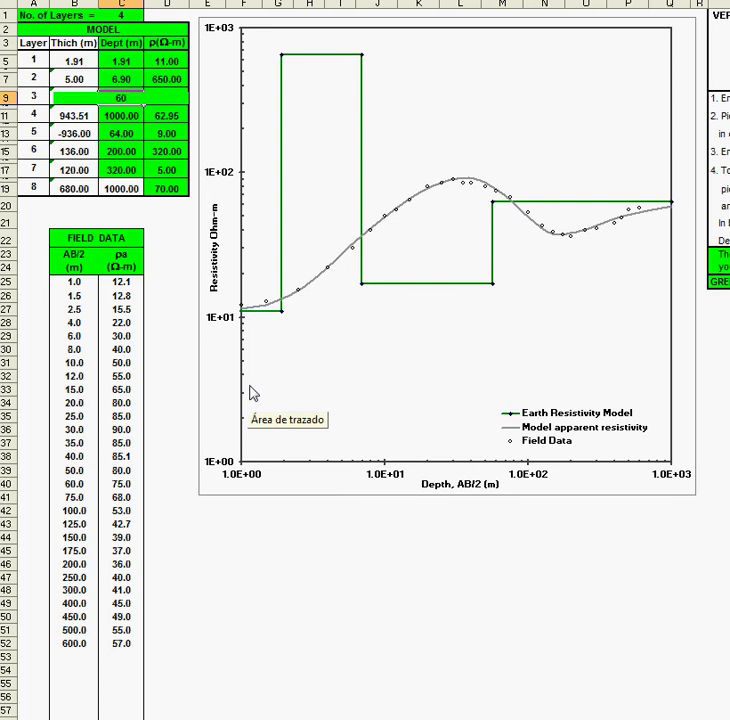
pyautogui.press('Return')
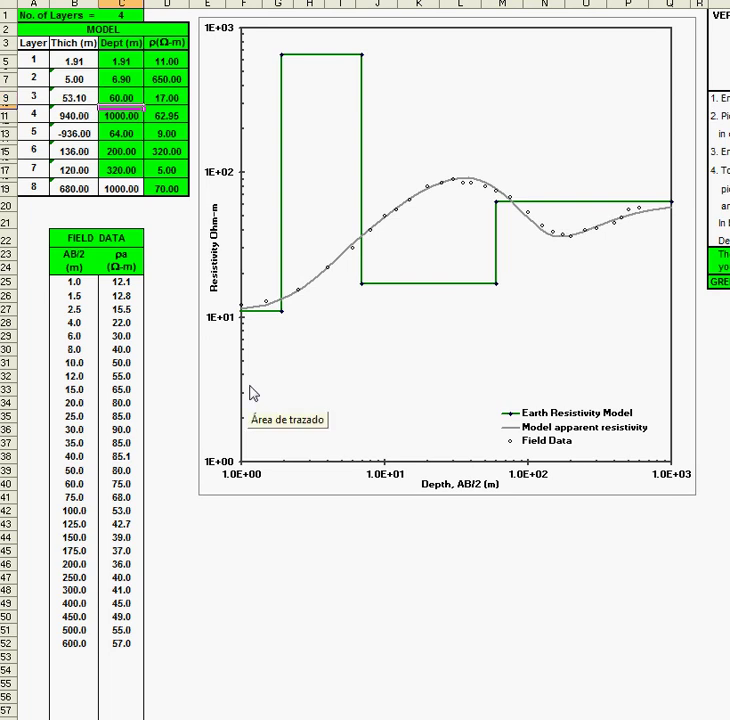
pyautogui.press('Right')
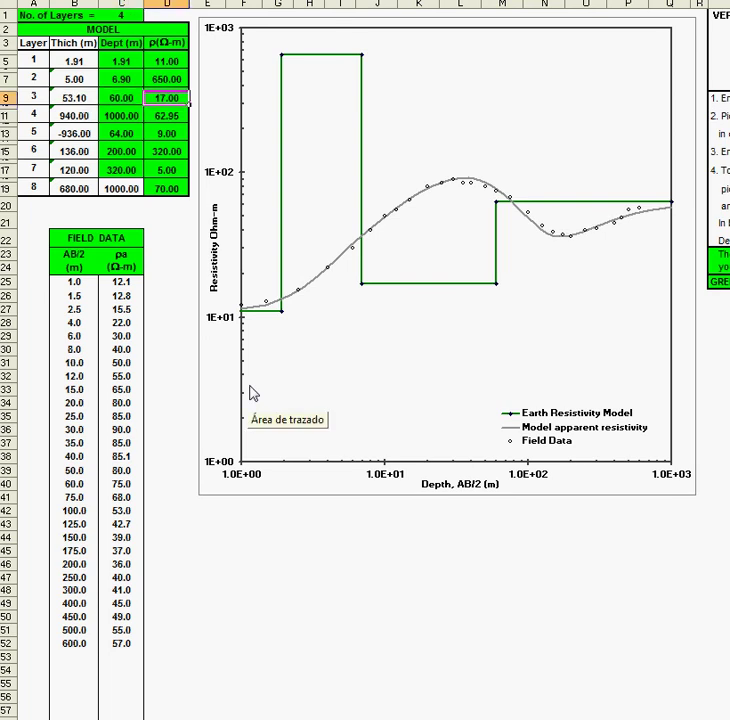
pyautogui.write('19')
pyautogui.press('Return')
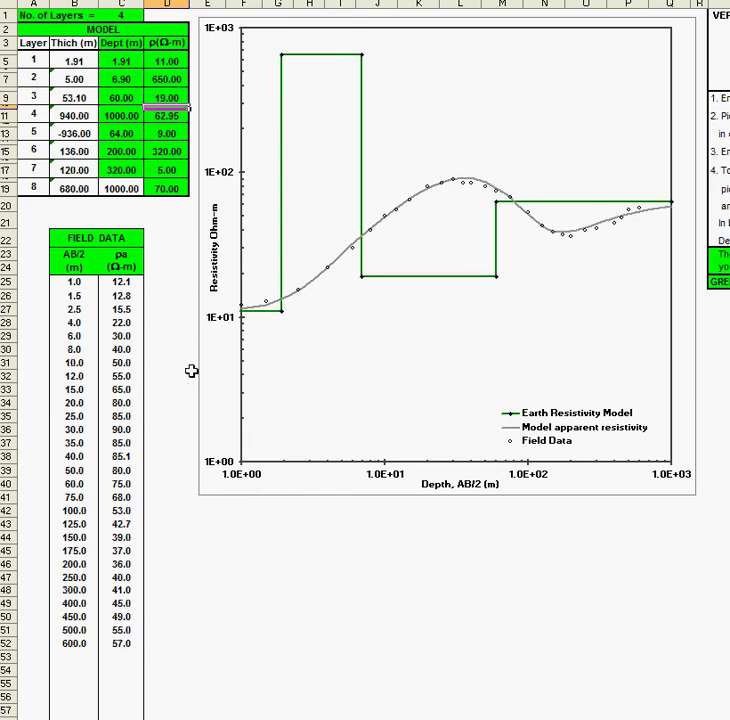